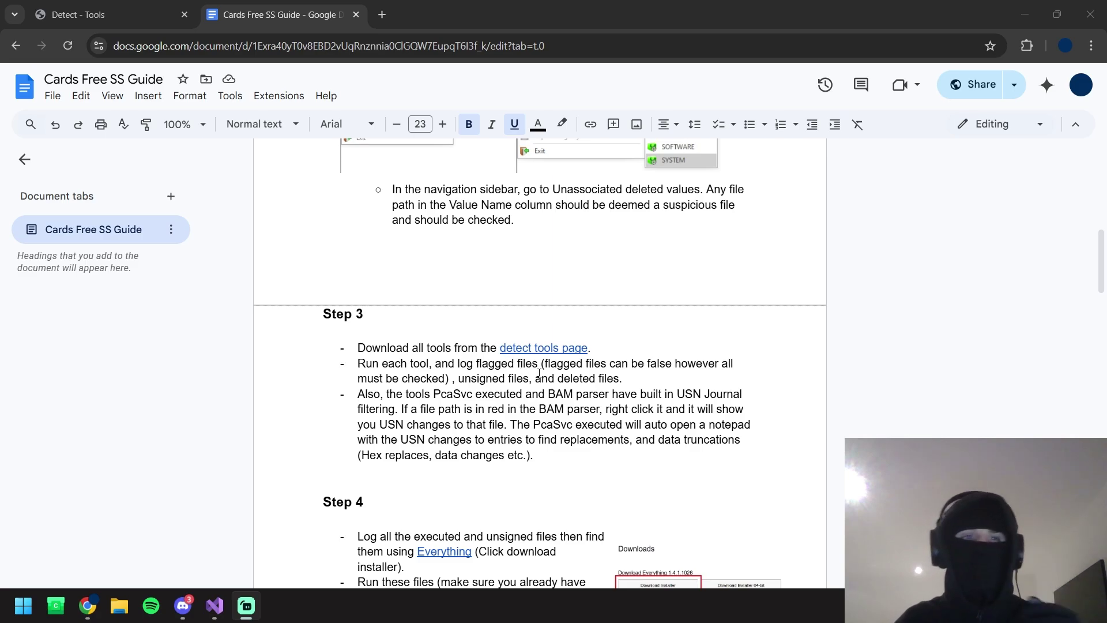
# - Switch from the Google Docs SS guide to the Detect Free Tools tab
pyautogui.click(109, 14)
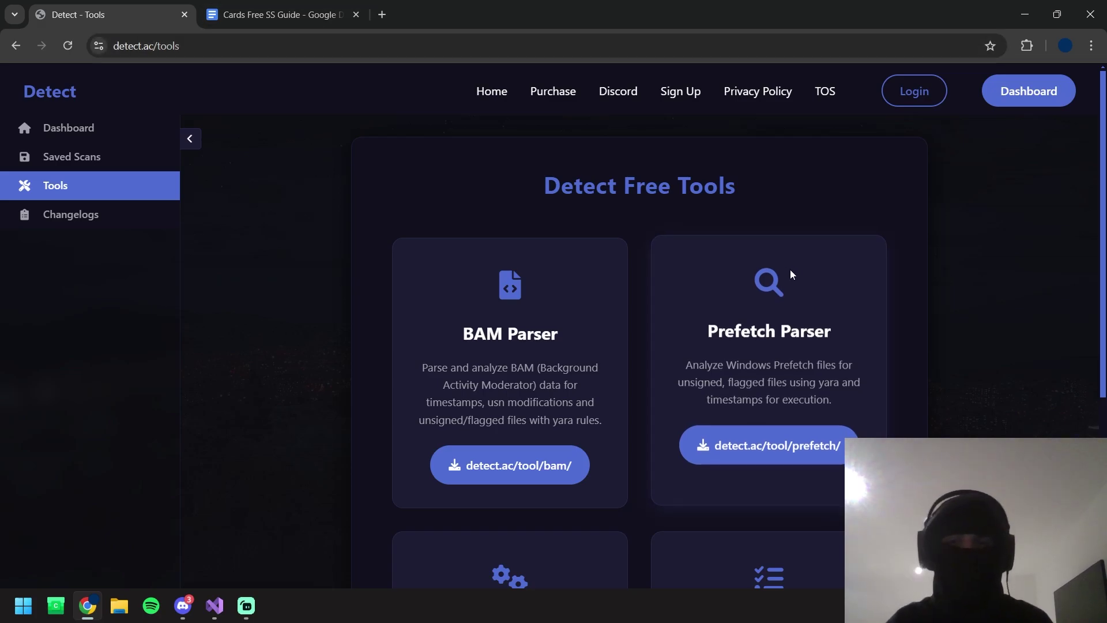
# - Scroll through the Detect Free Tools page listing BAM, Prefetch, PcaSvc and Process parsers
pyautogui.scroll(-4, 862, 282)
pyautogui.scroll(1, 481, 349)
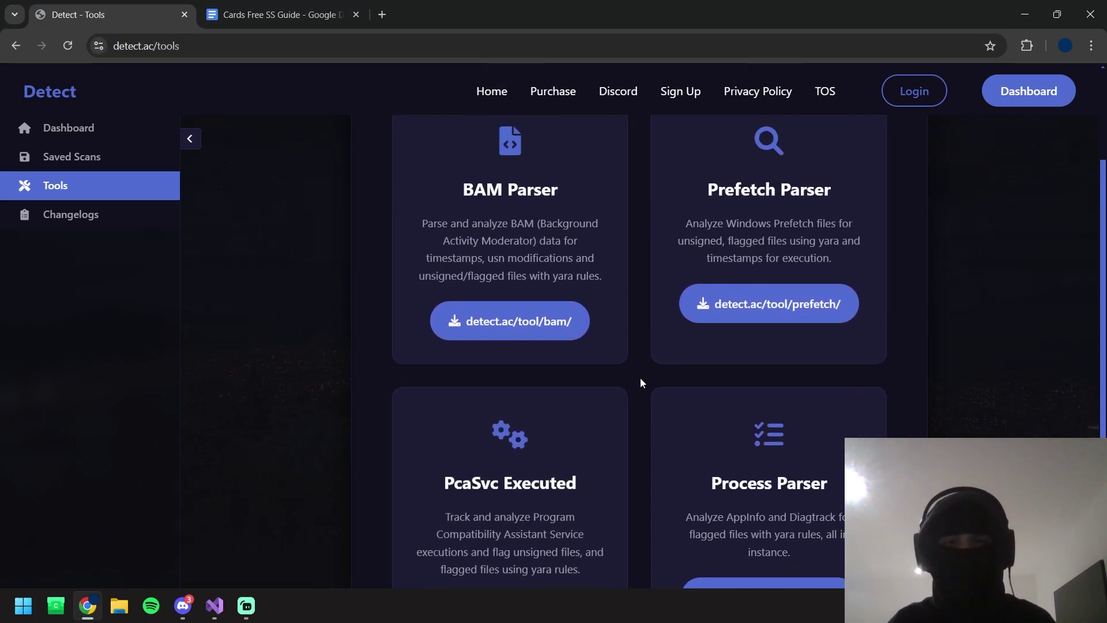
pyautogui.scroll(-2, 861, 204)
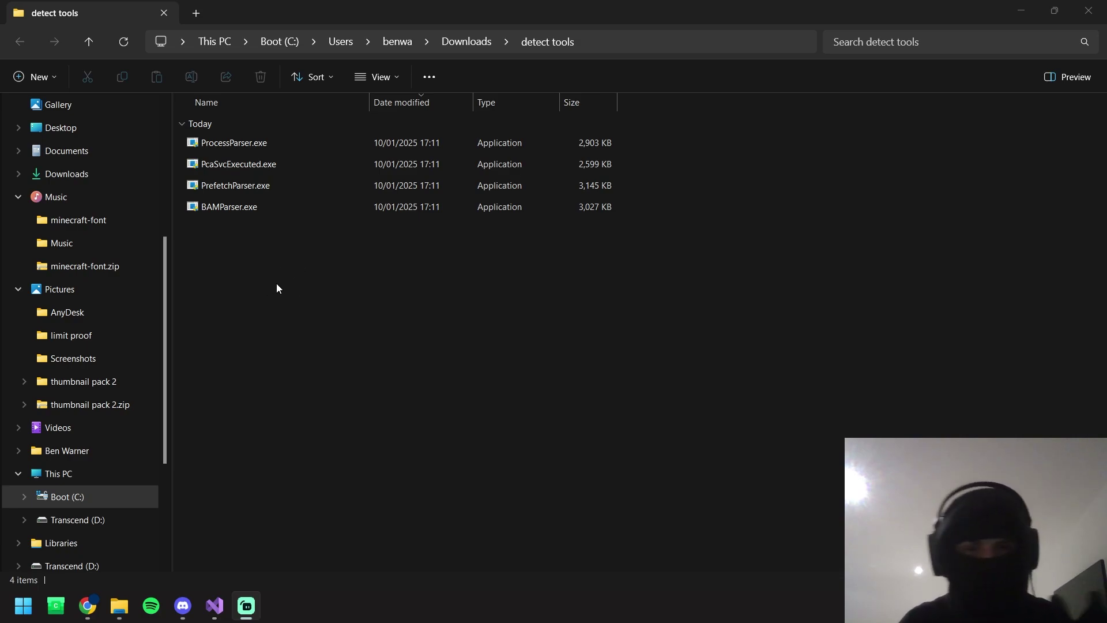
# - Run BAMParser.exe from the detect tools folder, bypassing the SmartScreen unknown-publisher warning
pyautogui.doubleClick(272, 209)
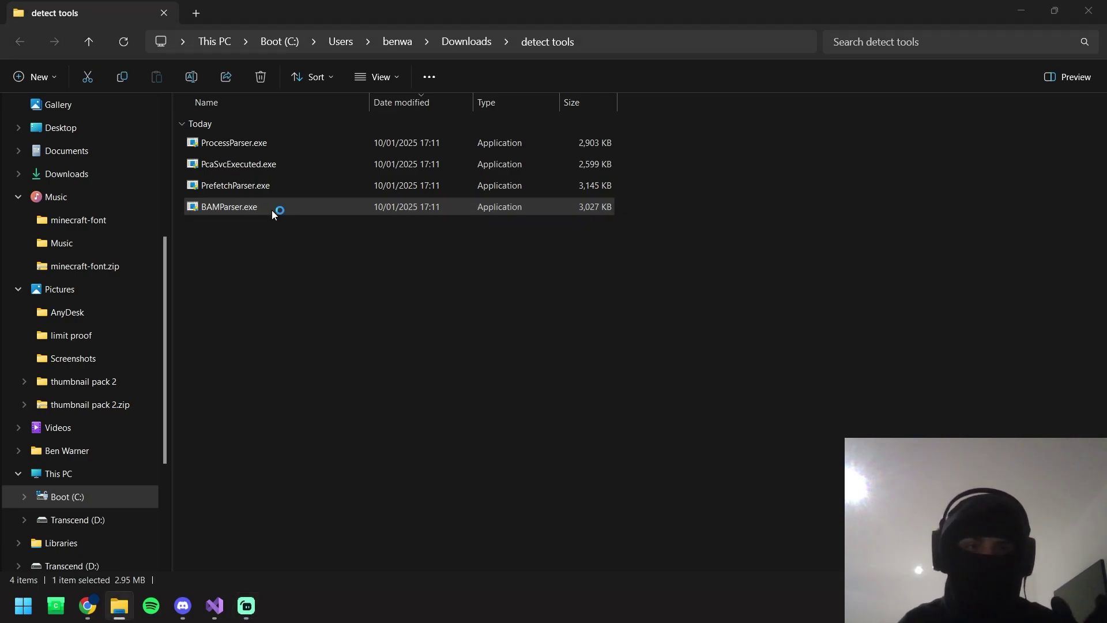
pyautogui.click(398, 194)
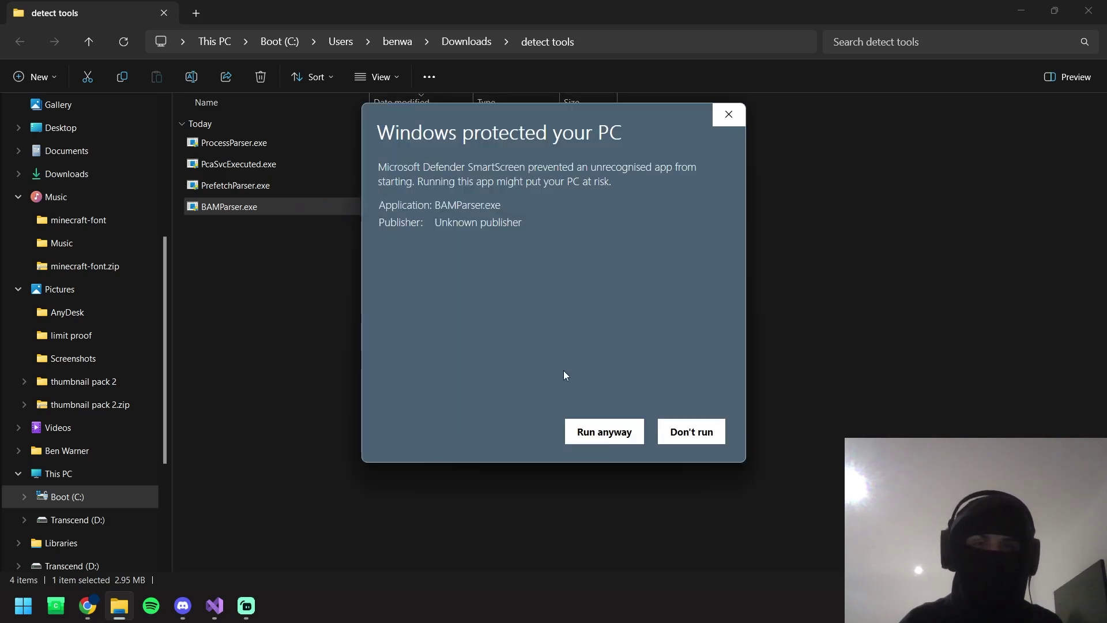
pyautogui.click(635, 425)
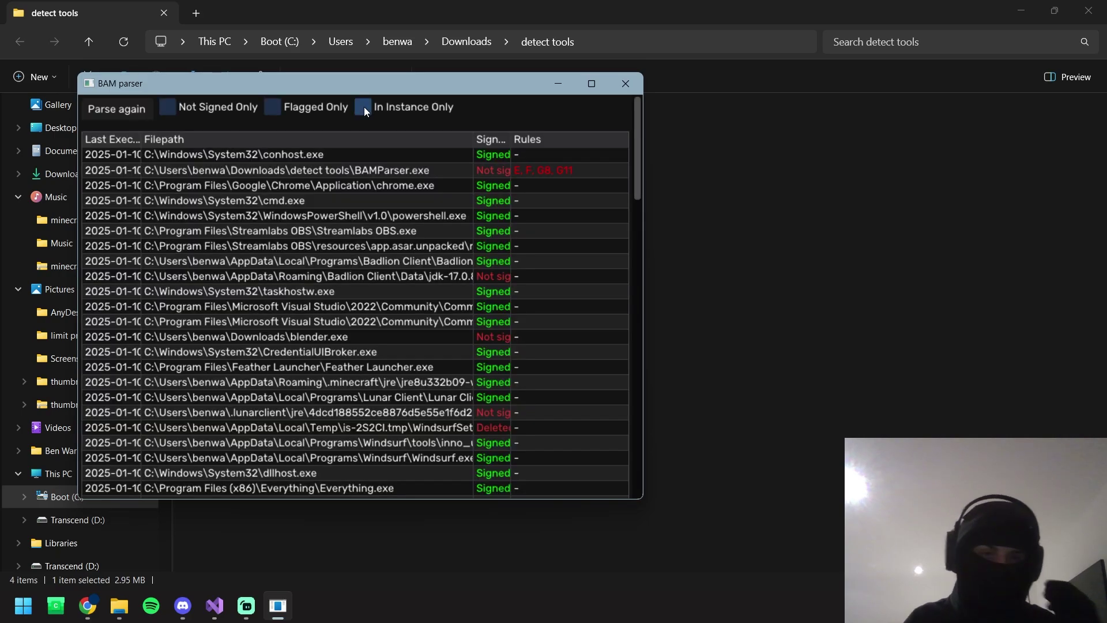
# - Maximize BAM Parser, try the Not Signed Only, In Instance Only and Flagged Only filters, then close it
pyautogui.doubleClick(455, 85)
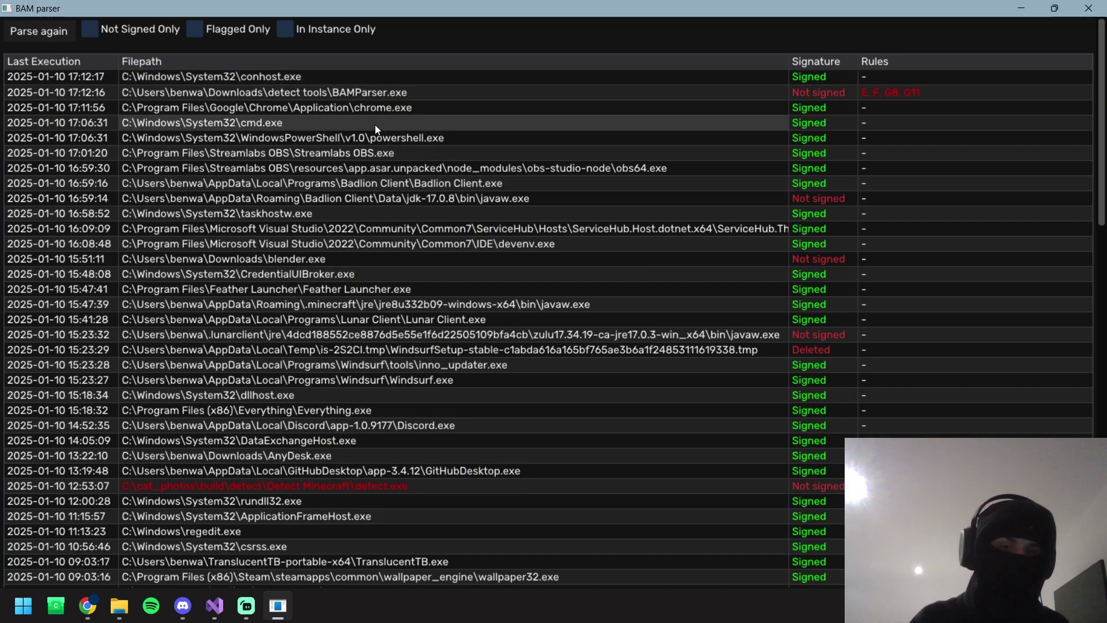
pyautogui.click(110, 28)
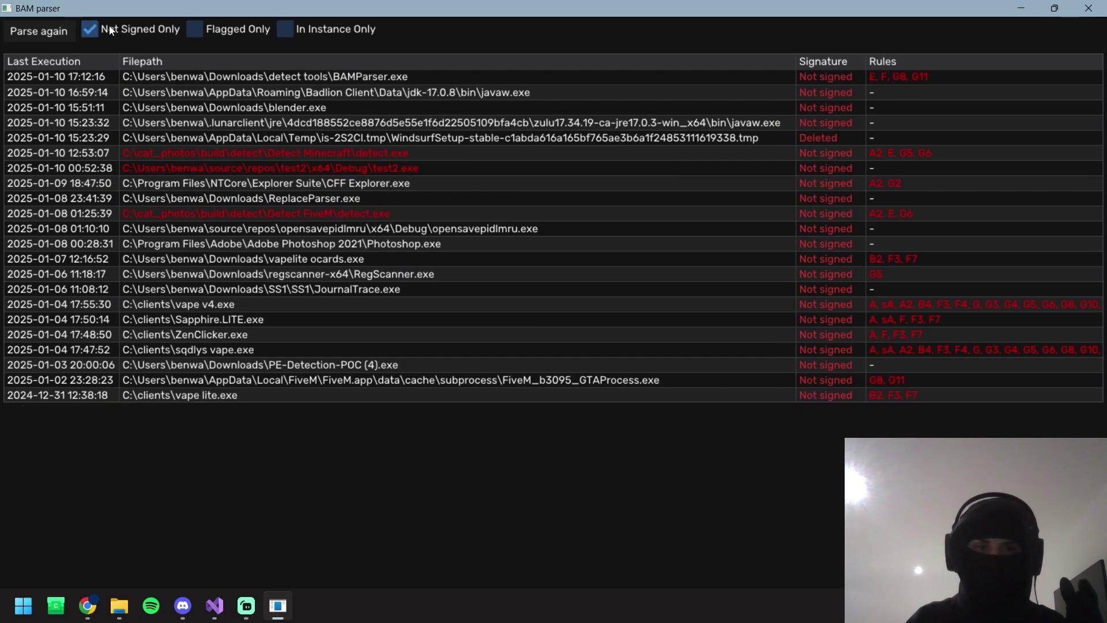
pyautogui.click(109, 26)
pyautogui.click(302, 29)
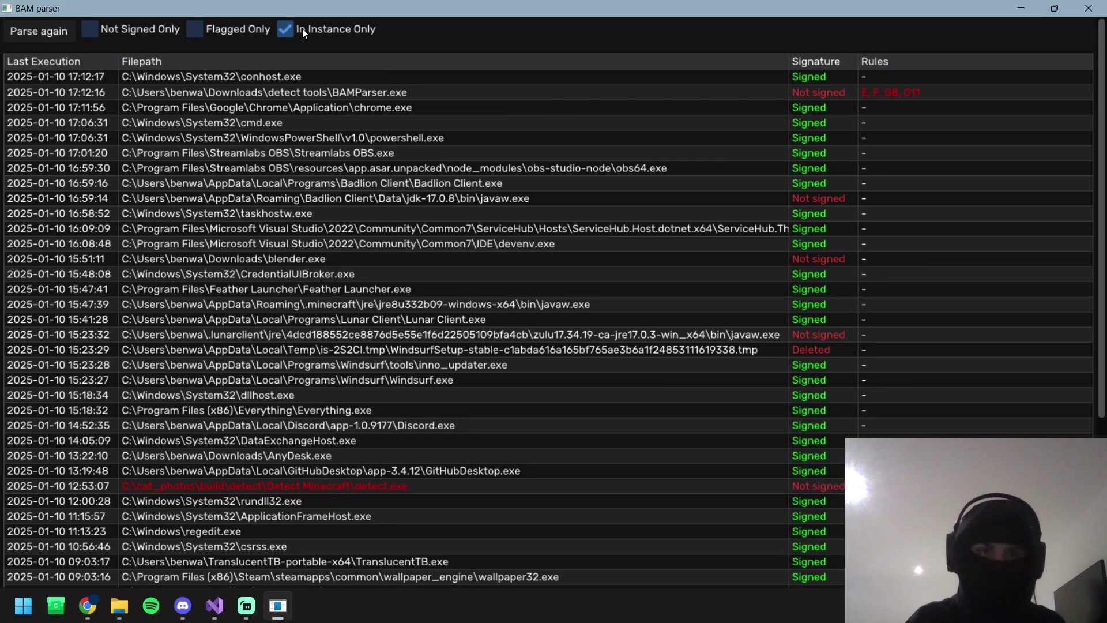
pyautogui.click(212, 27)
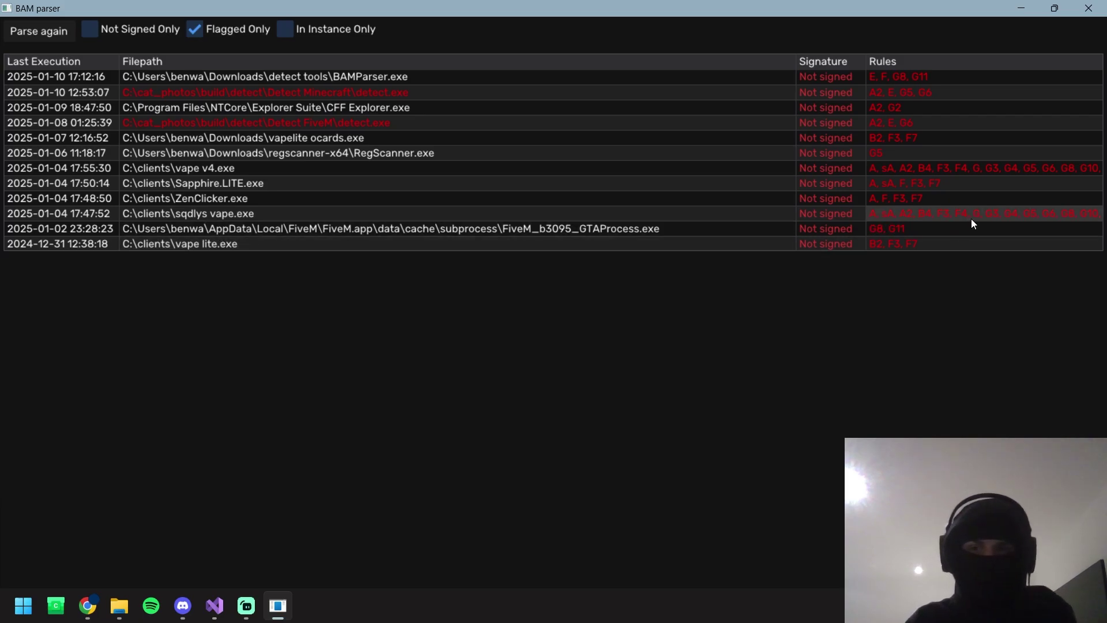
pyautogui.click(203, 27)
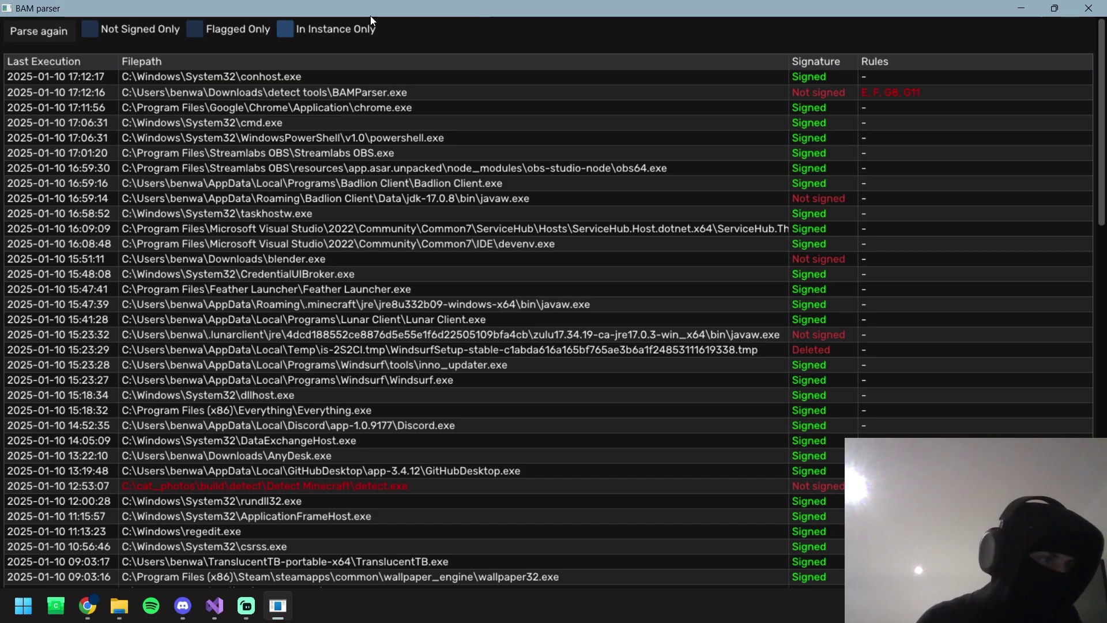
pyautogui.click(1092, 6)
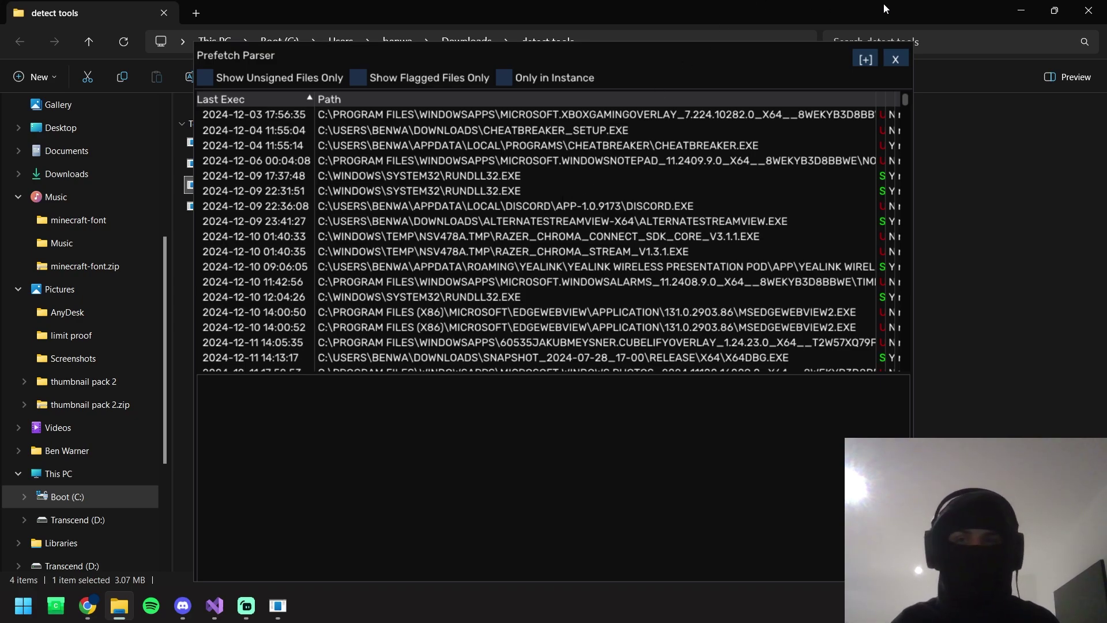
# - Maximize Prefetch Parser, narrow the Path column, and show only flagged prefetch entries
pyautogui.click(866, 59)
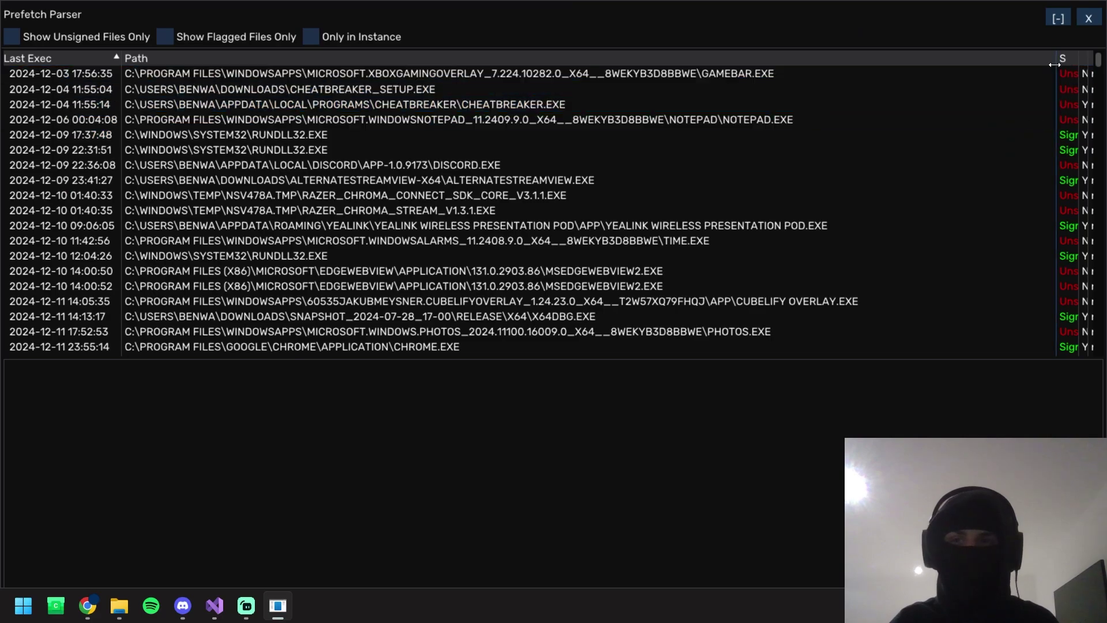
pyautogui.moveTo(1054, 64); pyautogui.dragTo(845, 63)
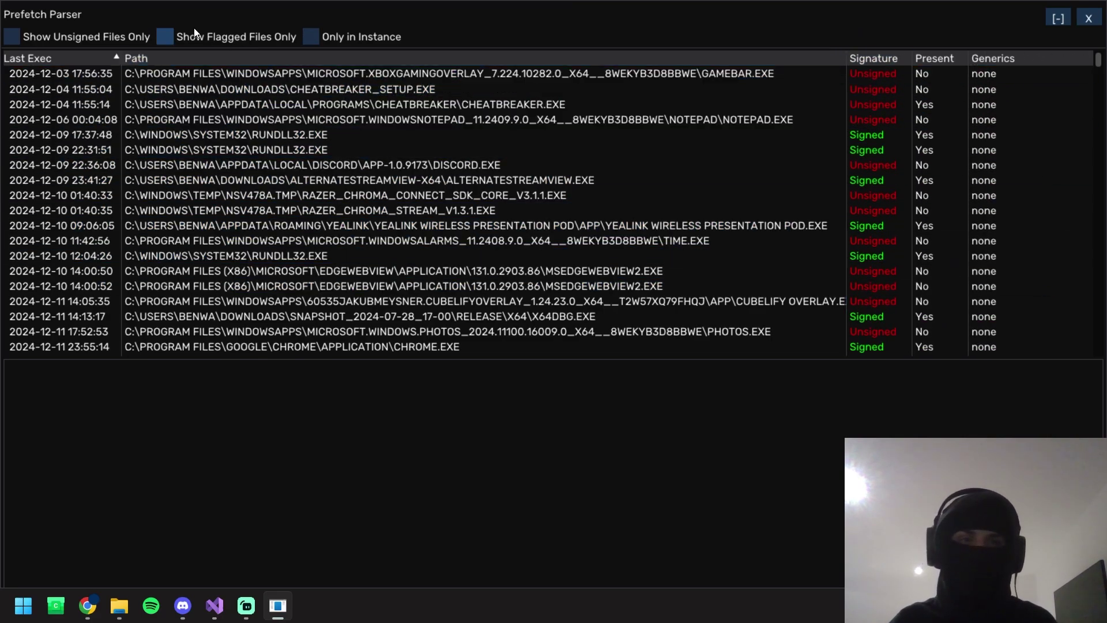
pyautogui.click(174, 36)
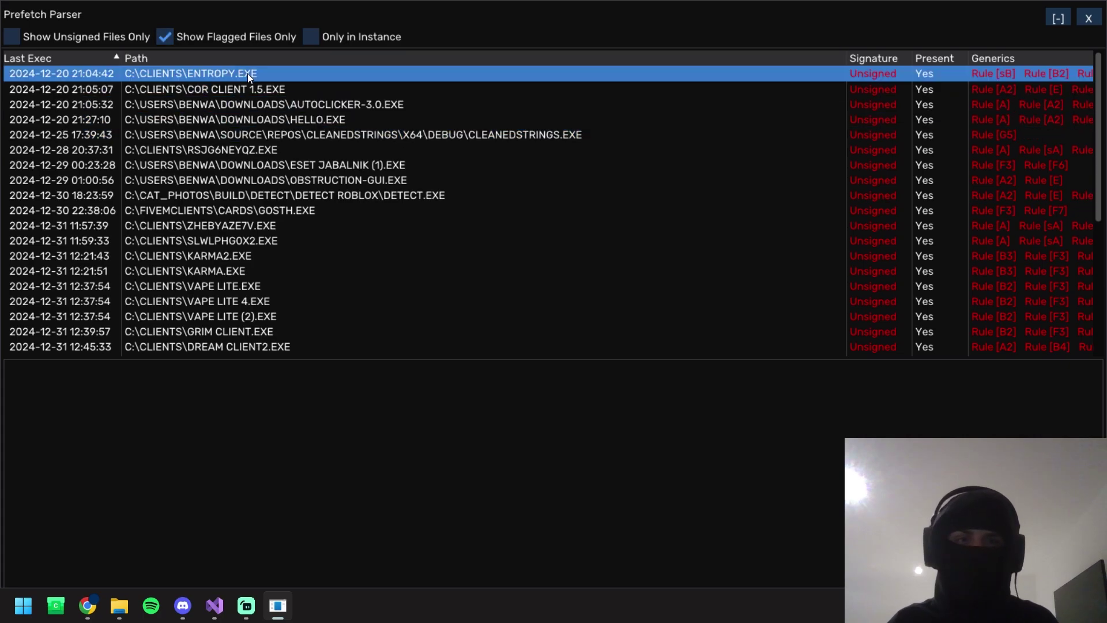
pyautogui.scroll(-5, 303, 87)
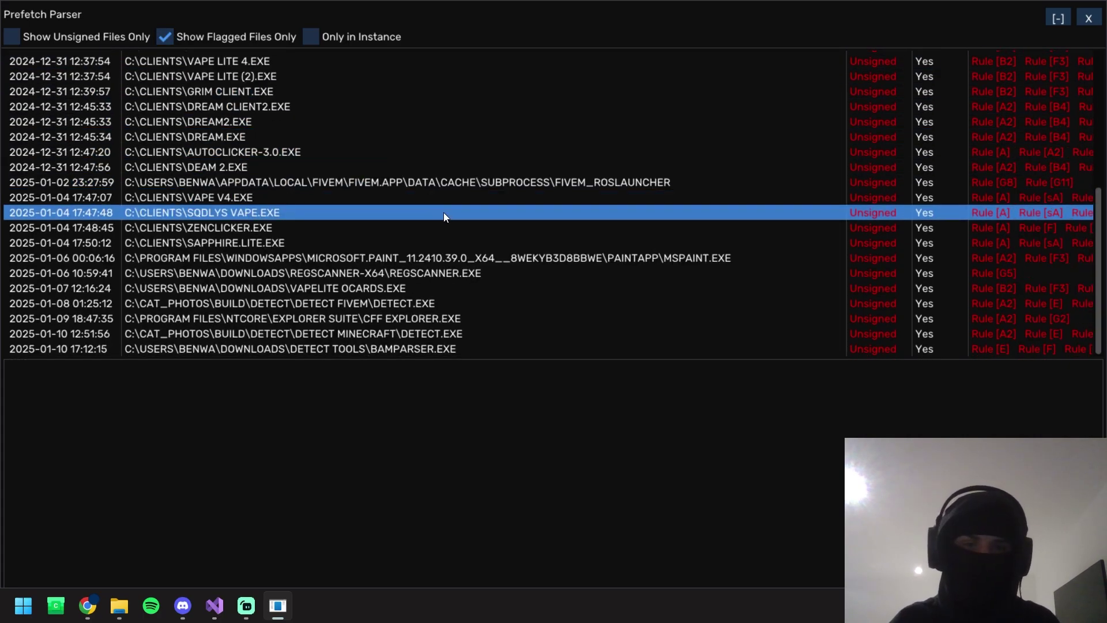
pyautogui.scroll(2, 445, 213)
pyautogui.scroll(5, 447, 211)
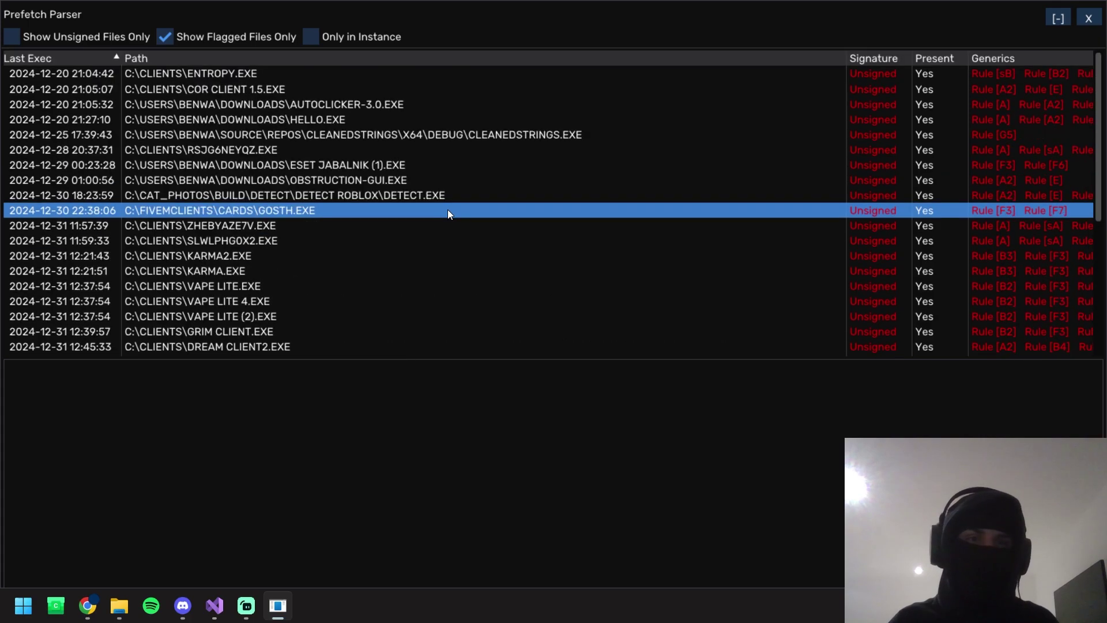
# - Add the unsigned-only and current-instance filters to narrow the list to three executables
pyautogui.click(310, 37)
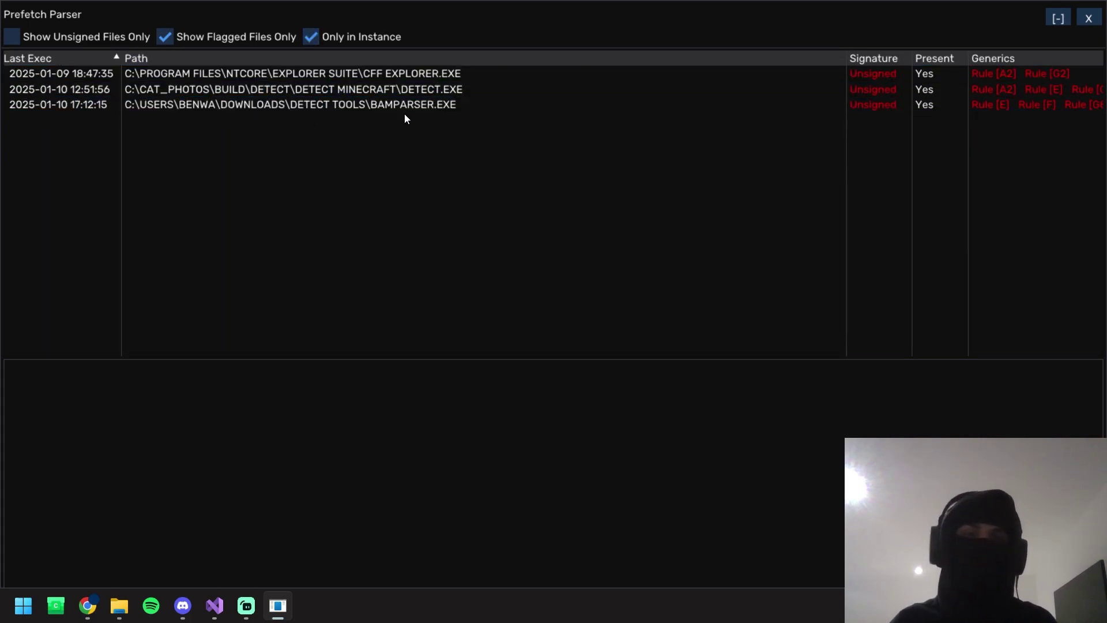
pyautogui.click(310, 37)
pyautogui.click(92, 35)
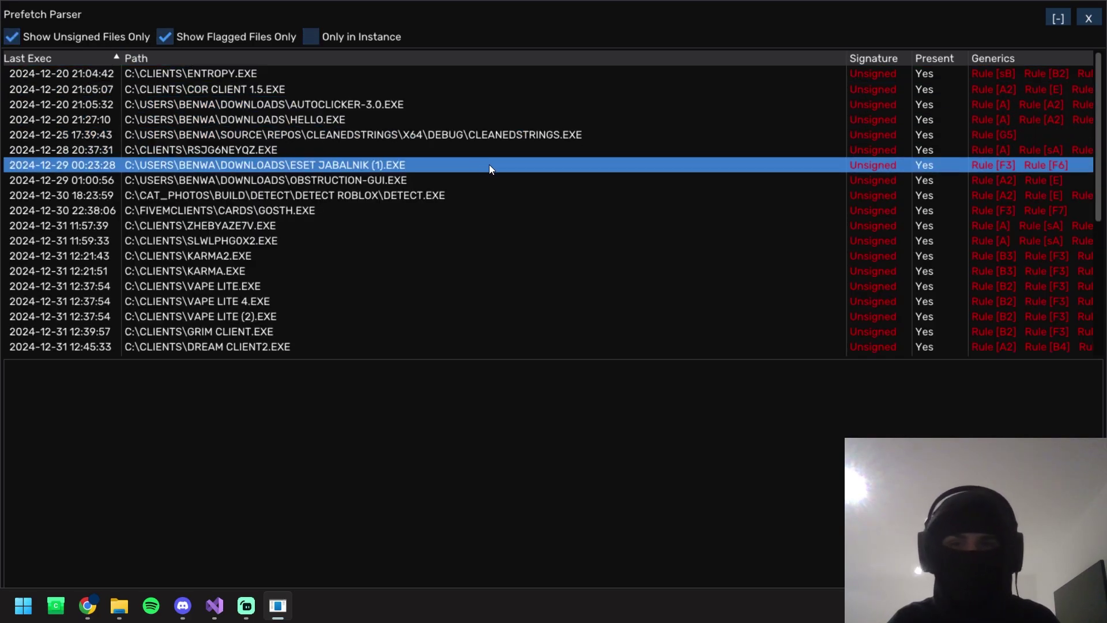
pyautogui.scroll(-5, 488, 164)
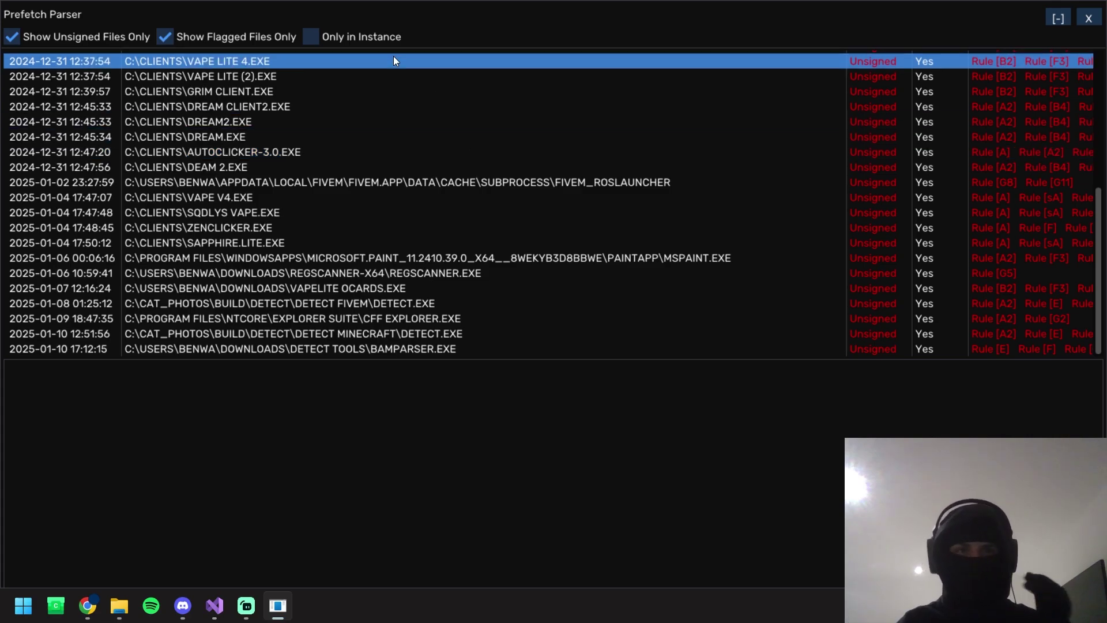
pyautogui.click(311, 37)
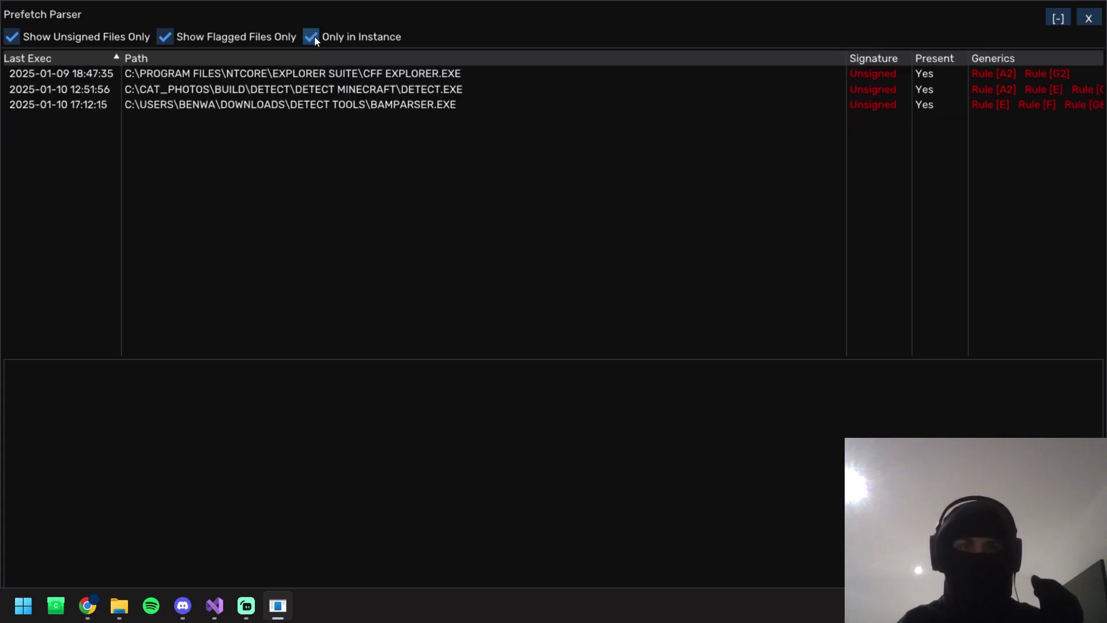
pyautogui.click(170, 31)
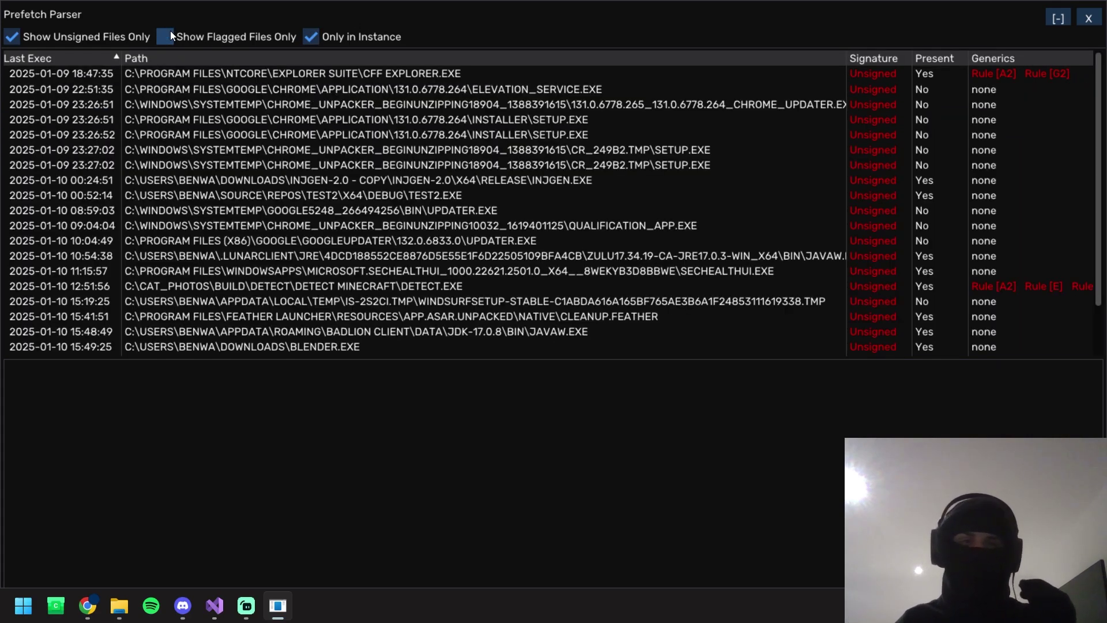
# - Clear the unsigned filter and scroll through all in-instance prefetch entries
pyautogui.click(60, 31)
pyautogui.scroll(-15, 877, 162)
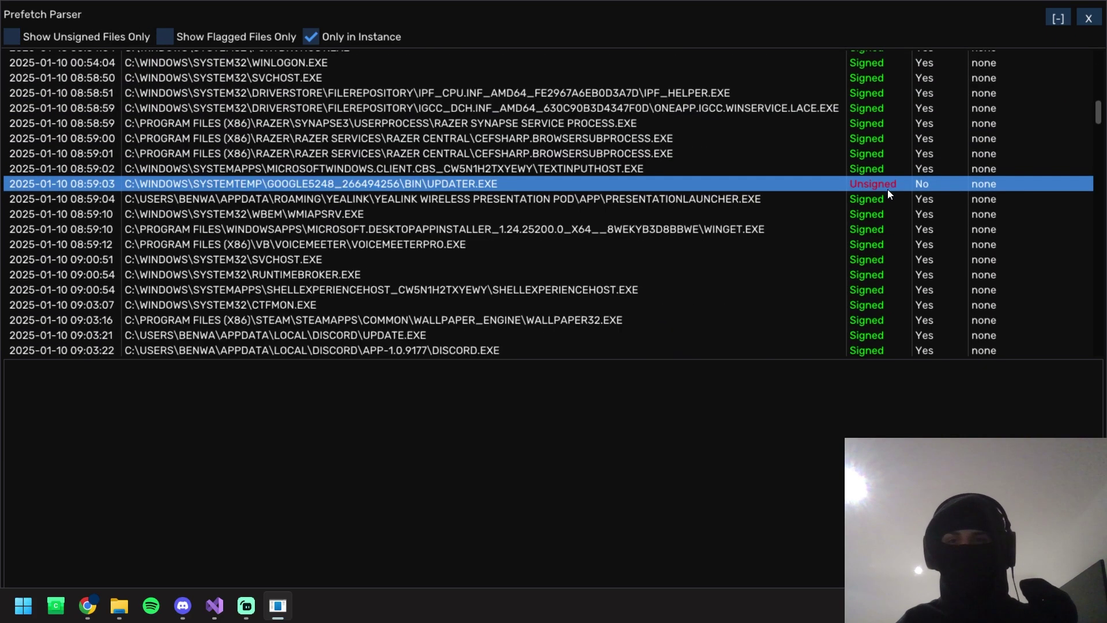
pyautogui.scroll(8, 888, 206)
pyautogui.scroll(8, 864, 202)
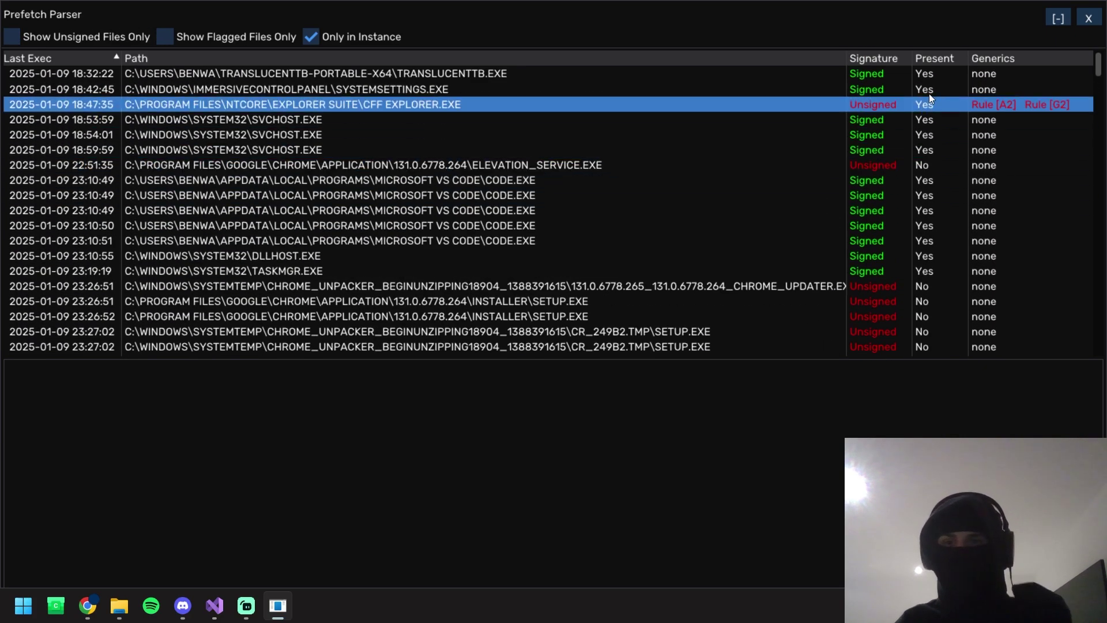
pyautogui.scroll(-2, 934, 225)
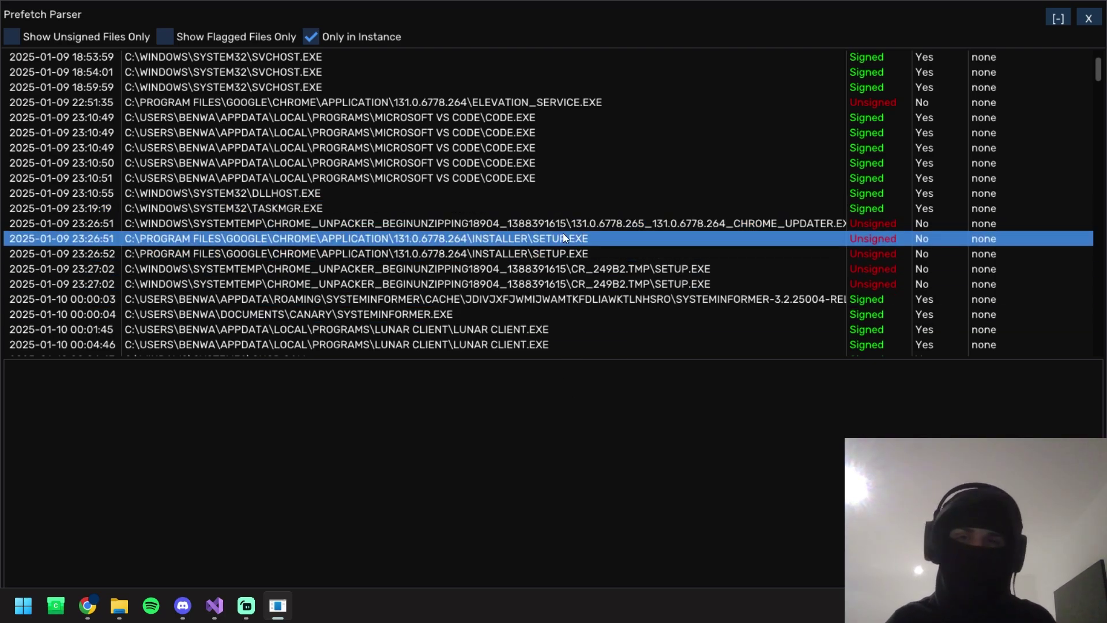
pyautogui.scroll(2, 594, 179)
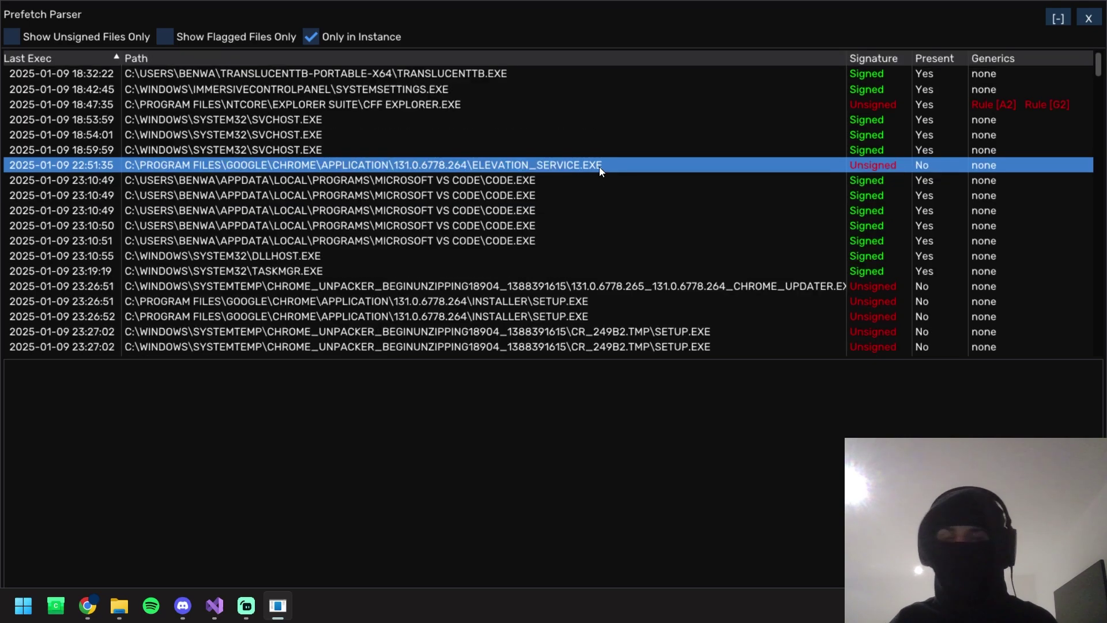
# - Inspect CODE.EXE's related files, close Prefetch Parser, and run PcaSvcExecuted.exe despite SmartScreen
pyautogui.click(629, 190)
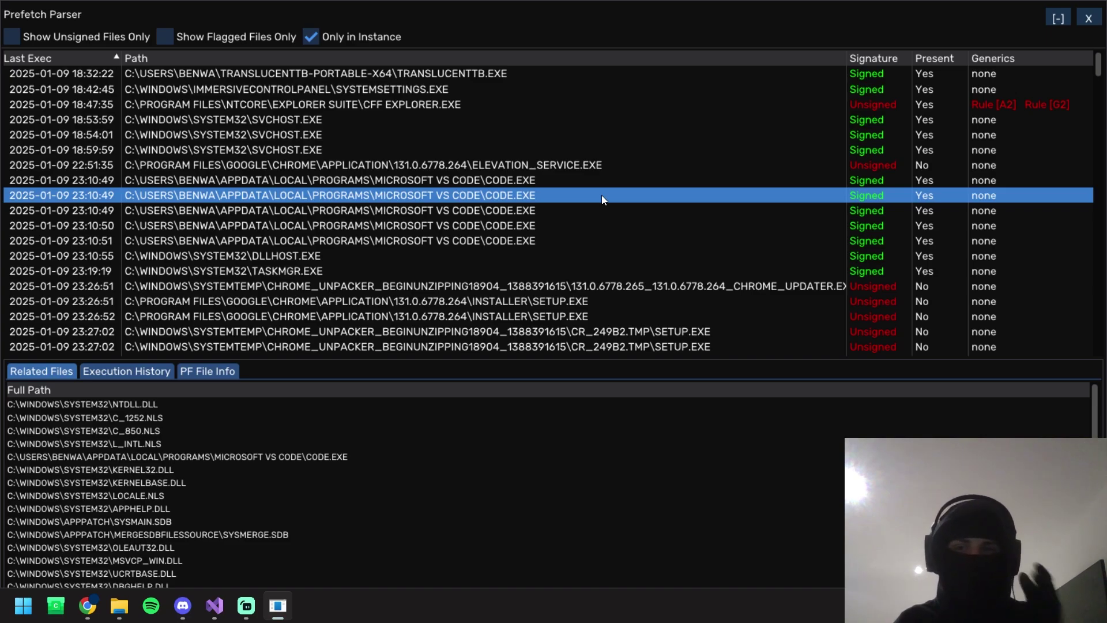
pyautogui.click(1058, 18)
pyautogui.click(398, 198)
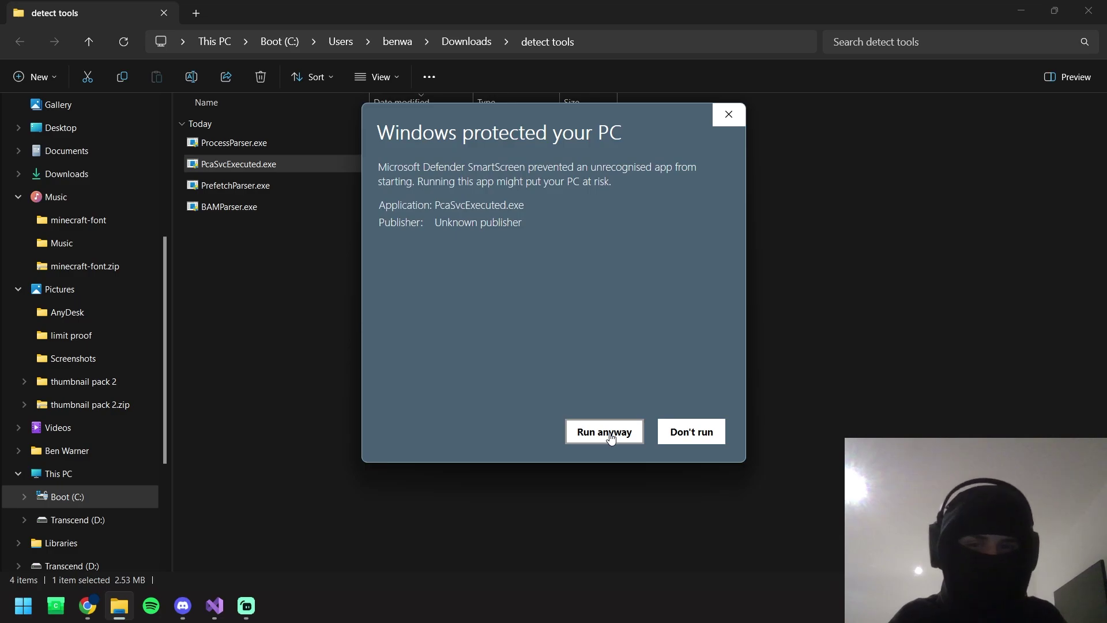
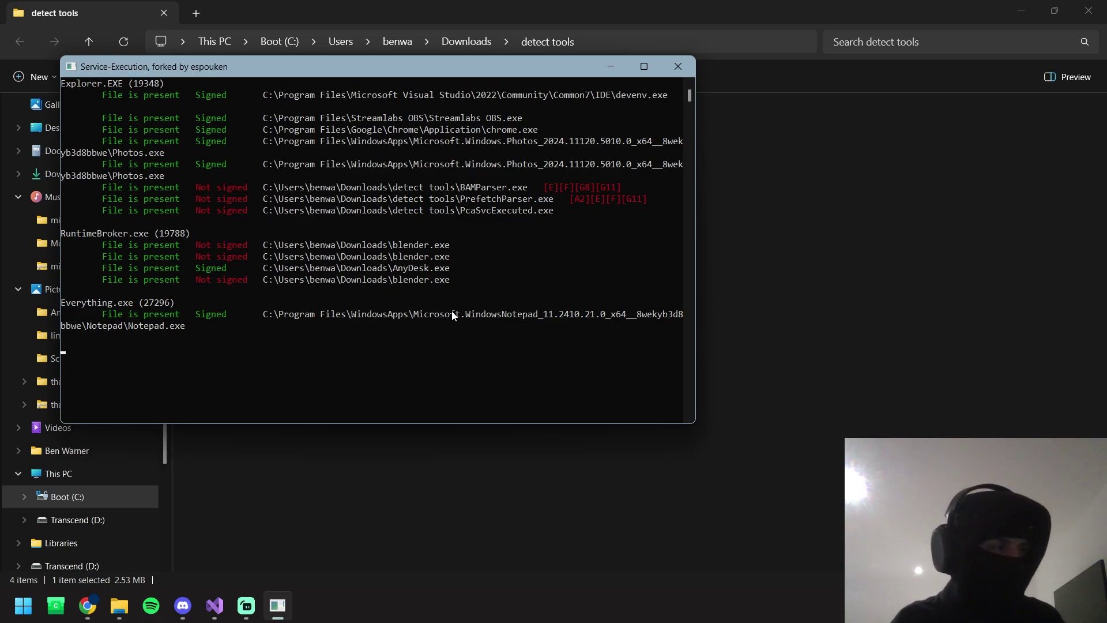
# - Highlight the 'File is present' line in the scan results, then clear the highlight
pyautogui.moveTo(110, 269); pyautogui.dragTo(180, 270)
pyautogui.click(208, 281)
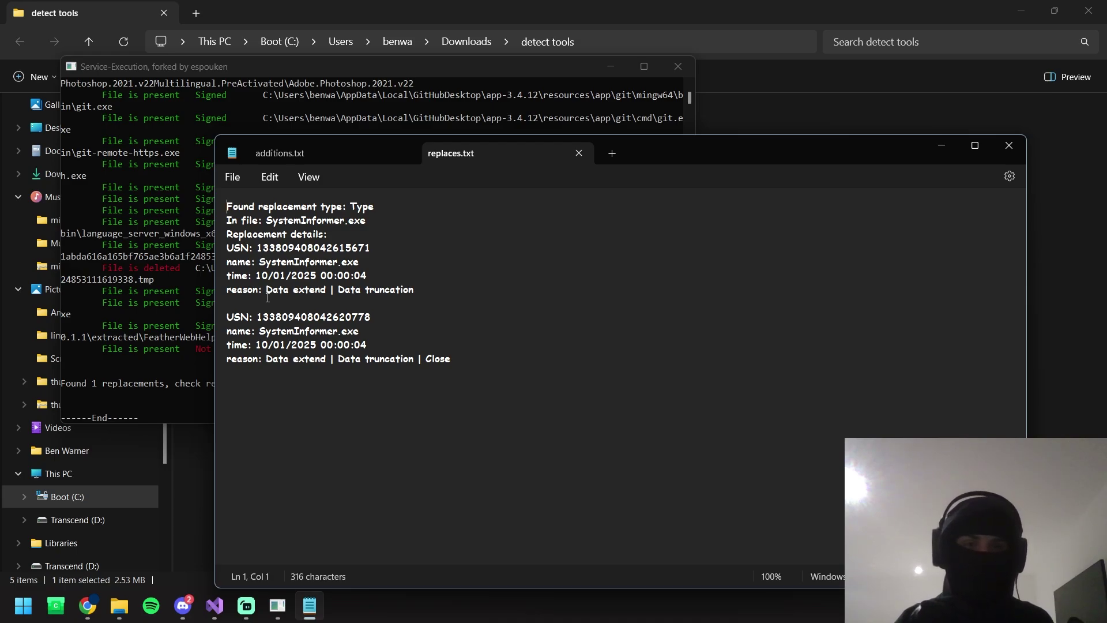
# - Close the replaces.txt tab and minimize Notepad to return to the console
pyautogui.click(267, 298)
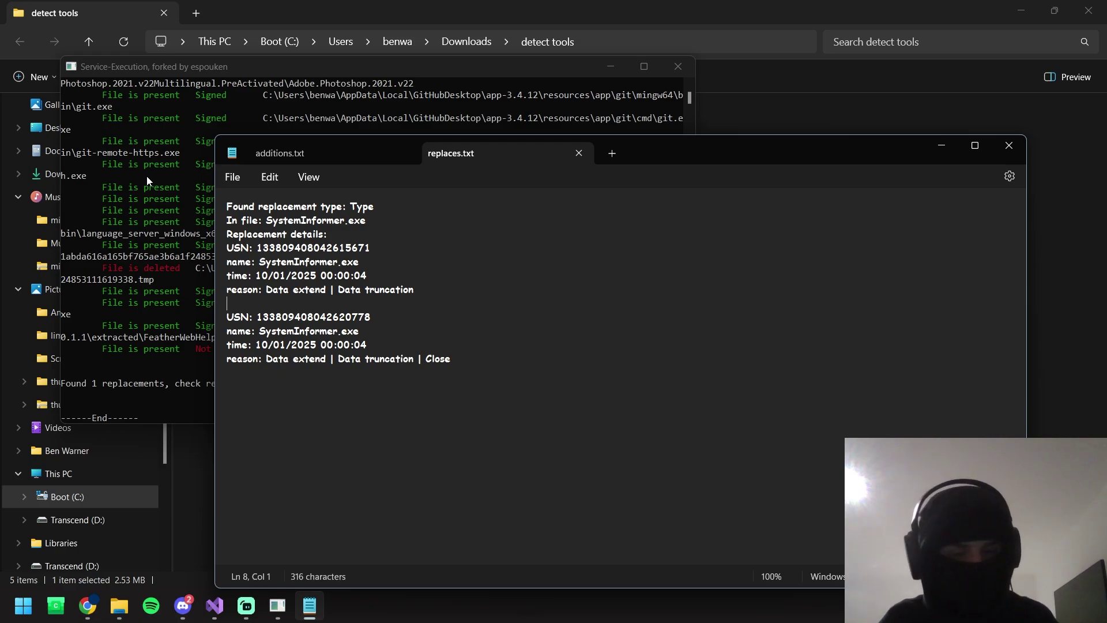
pyautogui.click(579, 152)
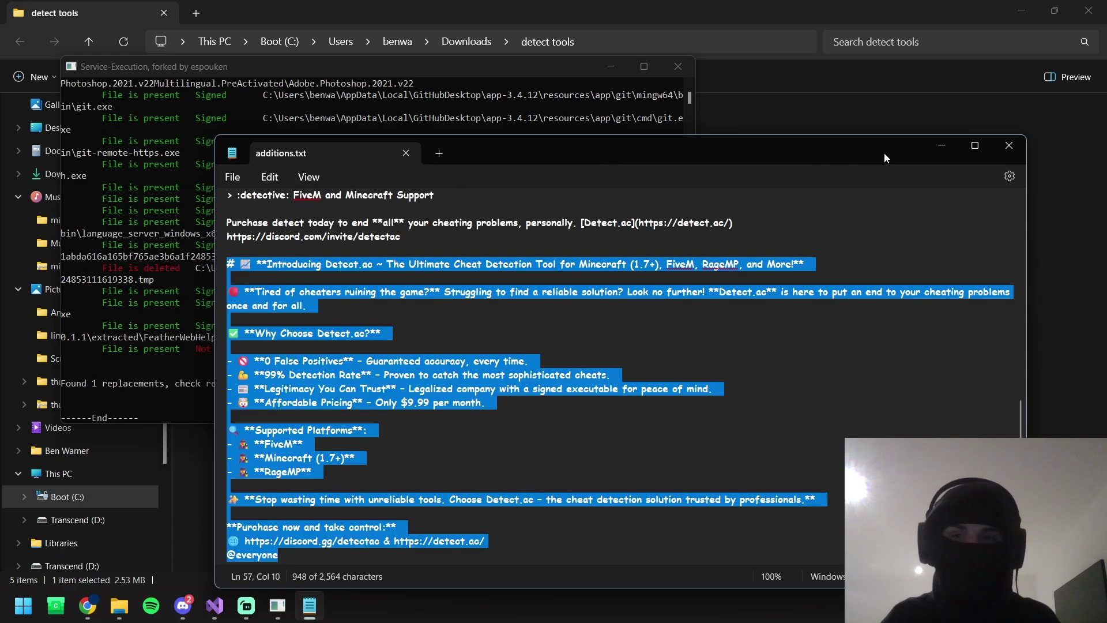
pyautogui.click(942, 148)
# - Scroll the output and highlight the BAMParser, PrefetchParser and PcaSvcExecuted result lines
pyautogui.scroll(8, 387, 306)
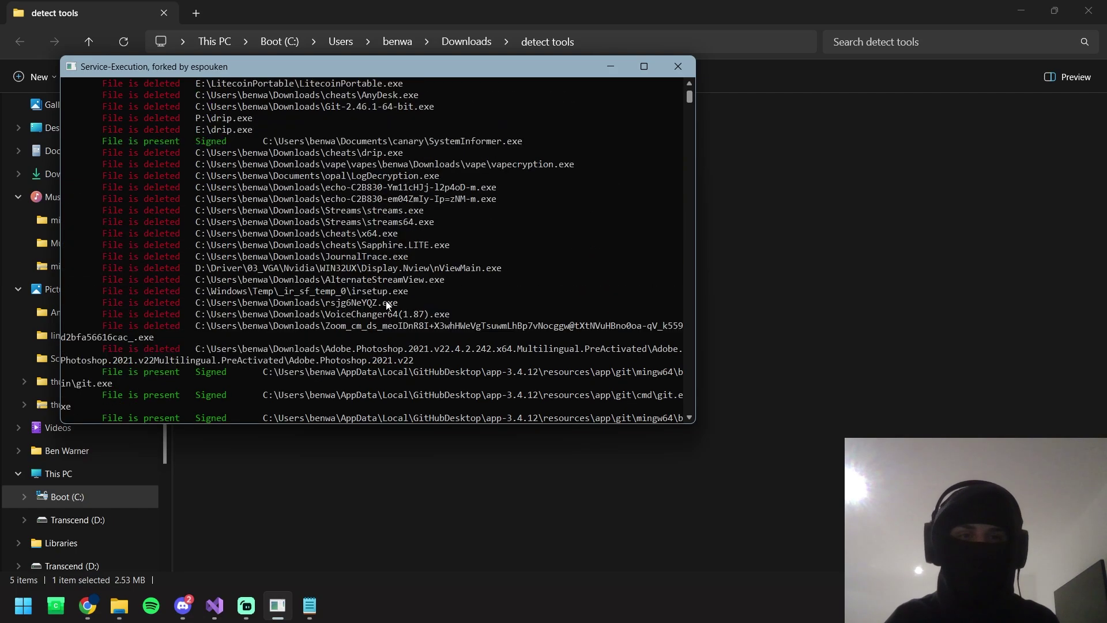
pyautogui.scroll(13, 386, 306)
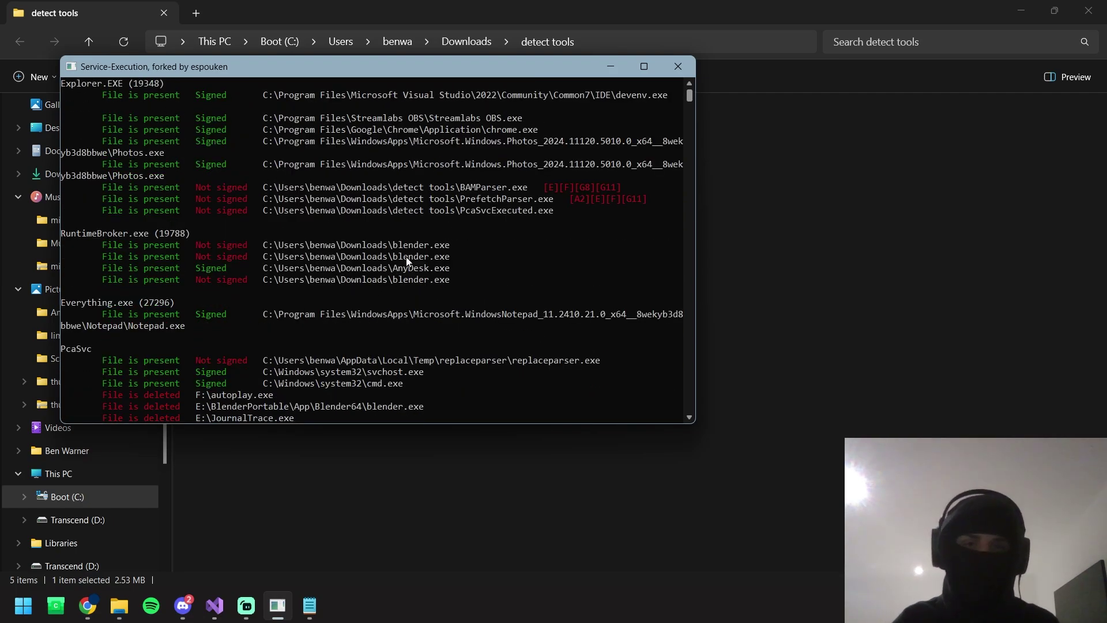
pyautogui.moveTo(113, 191); pyautogui.dragTo(542, 211)
pyautogui.click(540, 211)
pyautogui.scroll(-4, 516, 213)
pyautogui.moveTo(490, 129); pyautogui.dragTo(60, 106)
pyautogui.click(229, 134)
# - Review the RuntimeBroker, AnyDesk, blender, litecoin-qt and RegScanner rows, then maximize the console with Win+Up
pyautogui.scroll(2, 322, 213)
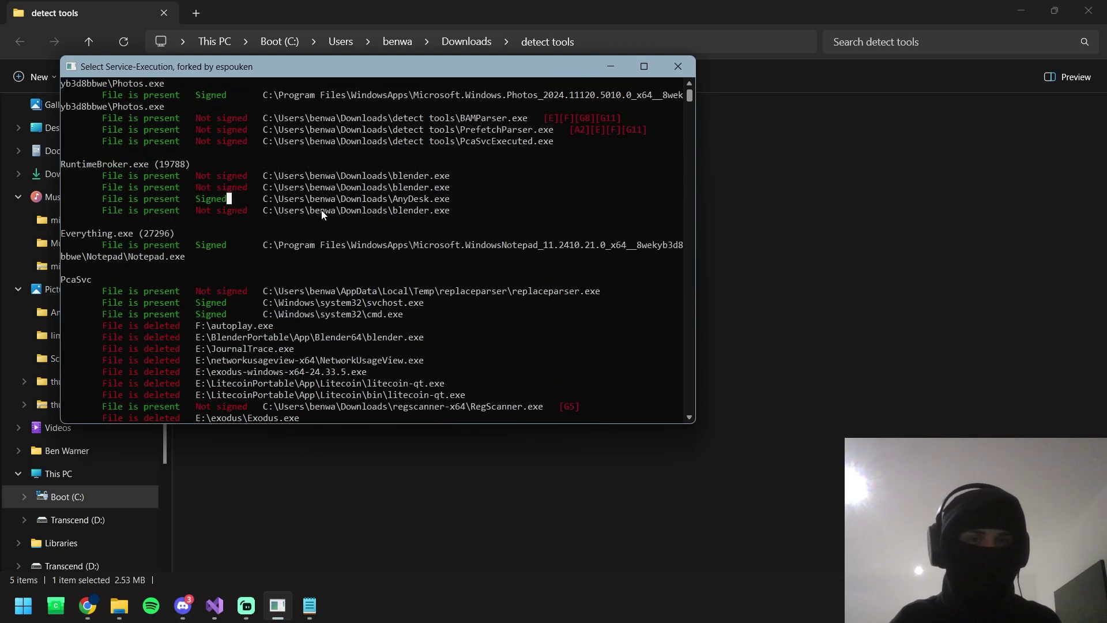
pyautogui.moveTo(457, 184); pyautogui.dragTo(199, 177)
pyautogui.moveTo(472, 222); pyautogui.dragTo(101, 202)
pyautogui.click(105, 210)
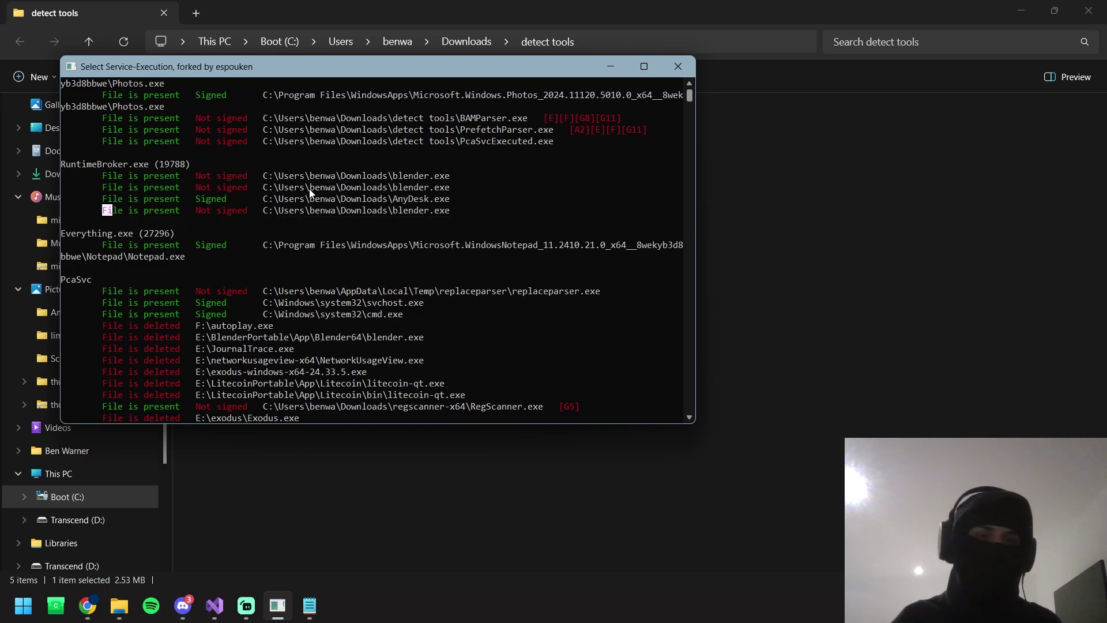
pyautogui.scroll(2, 308, 189)
pyautogui.scroll(-4, 204, 220)
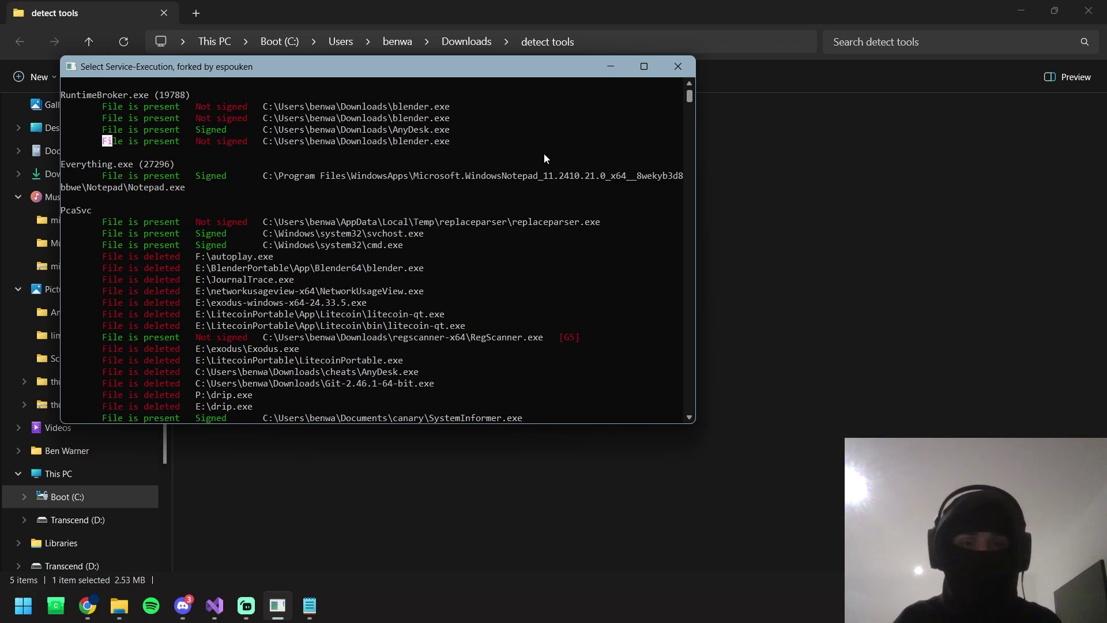
pyautogui.moveTo(594, 336); pyautogui.dragTo(523, 326)
pyautogui.press('super+Up')
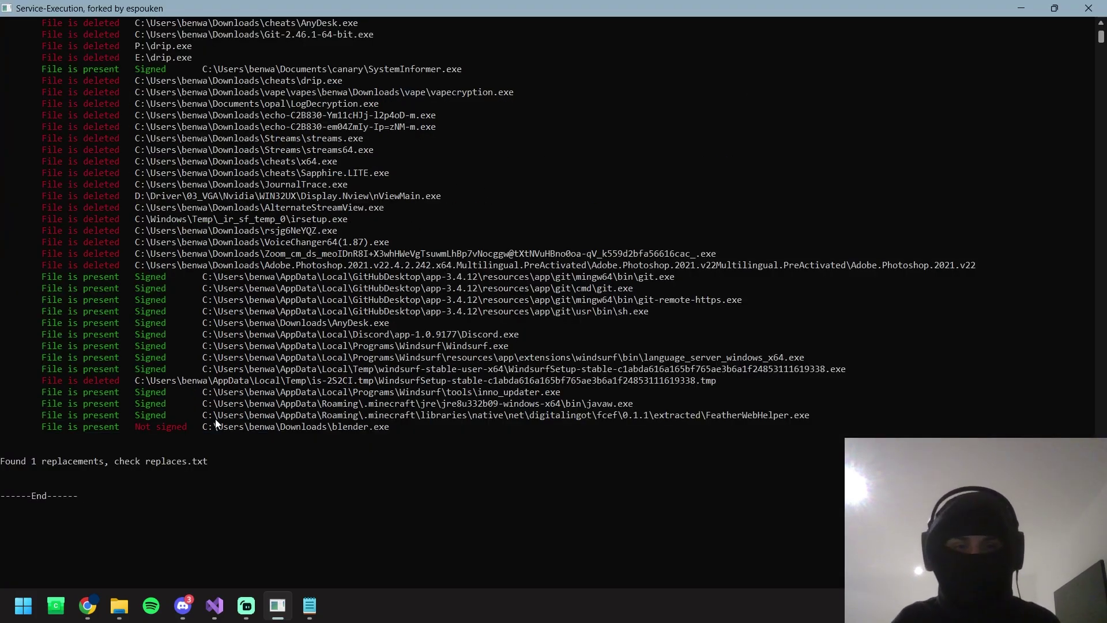
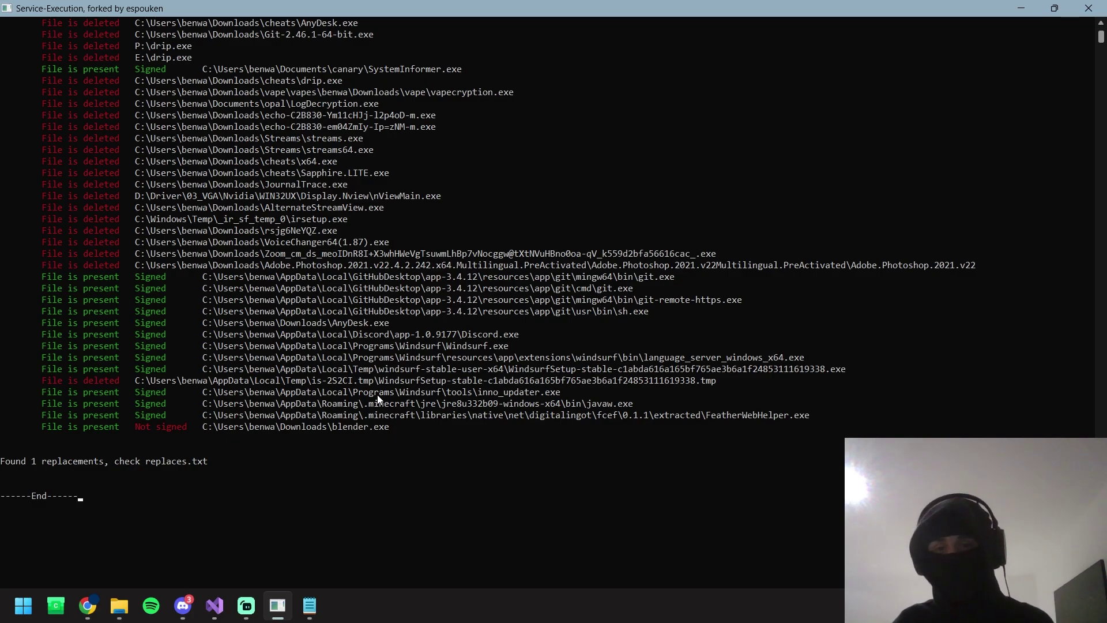
# - Briefly highlight, then clear, the WindsurfSetup temp path, LogDecryption-to-Photoshop entries and cheats\drip.exe path
pyautogui.moveTo(99, 382); pyautogui.dragTo(730, 385)
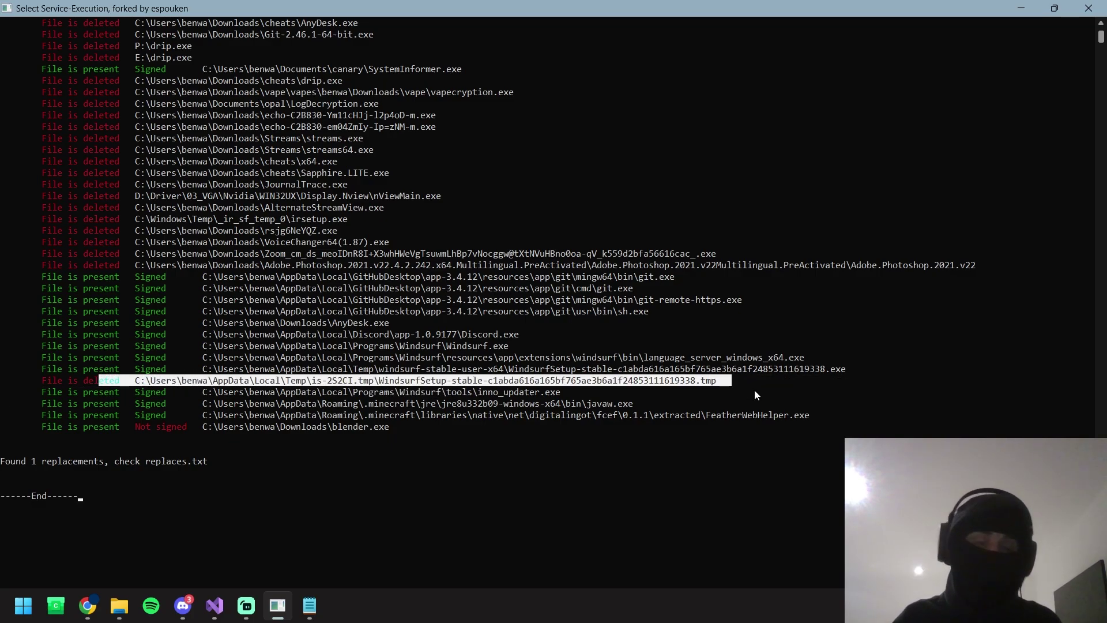
pyautogui.click(713, 381)
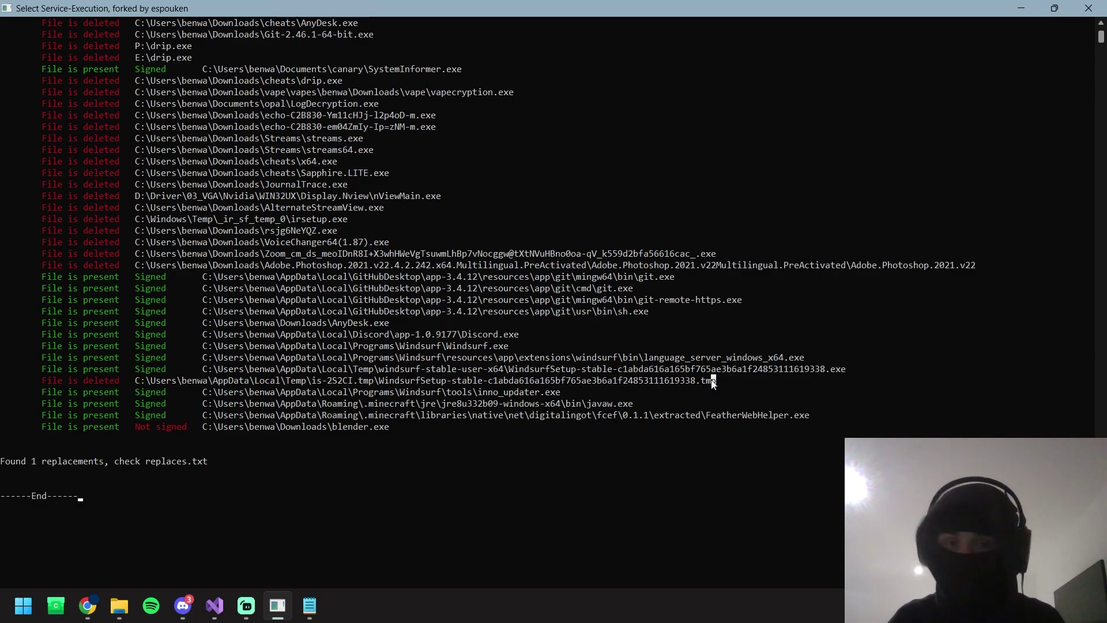
pyautogui.moveTo(983, 265); pyautogui.dragTo(8, 81)
pyautogui.click(257, 127)
pyautogui.moveTo(267, 83); pyautogui.dragTo(362, 85)
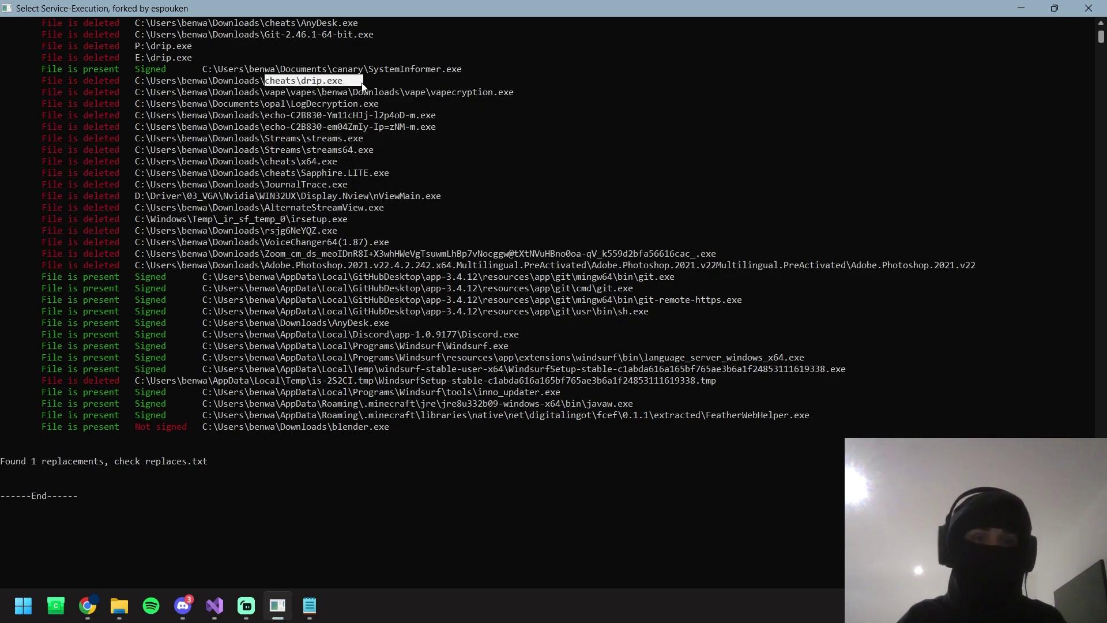
pyautogui.click(398, 85)
# - Highlight the deleted Sapphire.LITE.exe entry and scroll up to the earlier process output
pyautogui.moveTo(493, 81); pyautogui.dragTo(438, 92)
pyautogui.moveTo(305, 173); pyautogui.dragTo(390, 175)
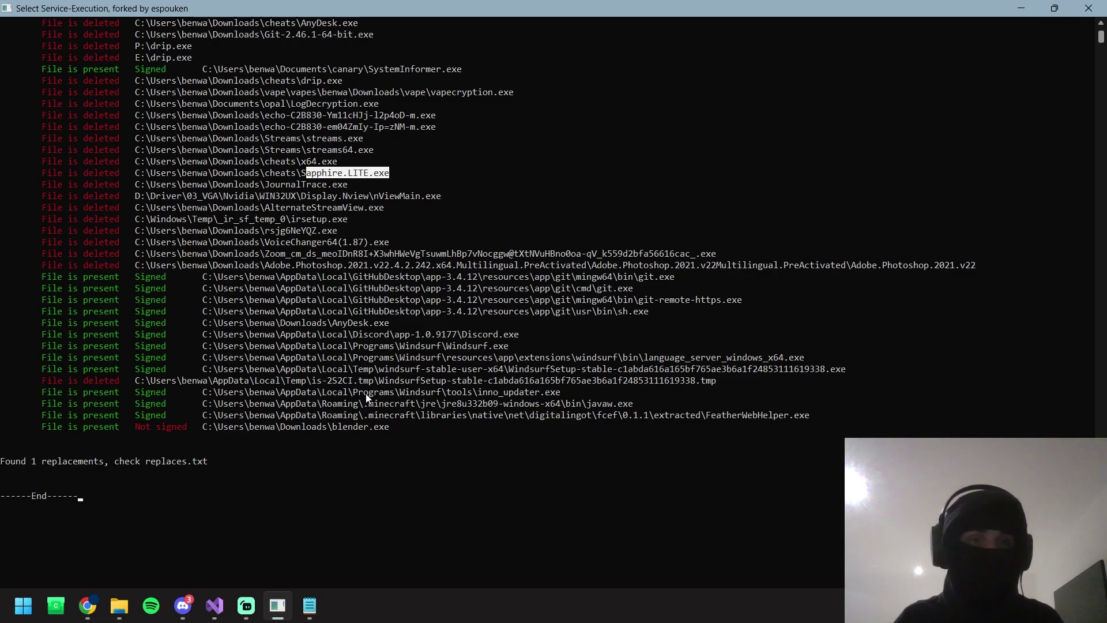
pyautogui.scroll(11, 366, 398)
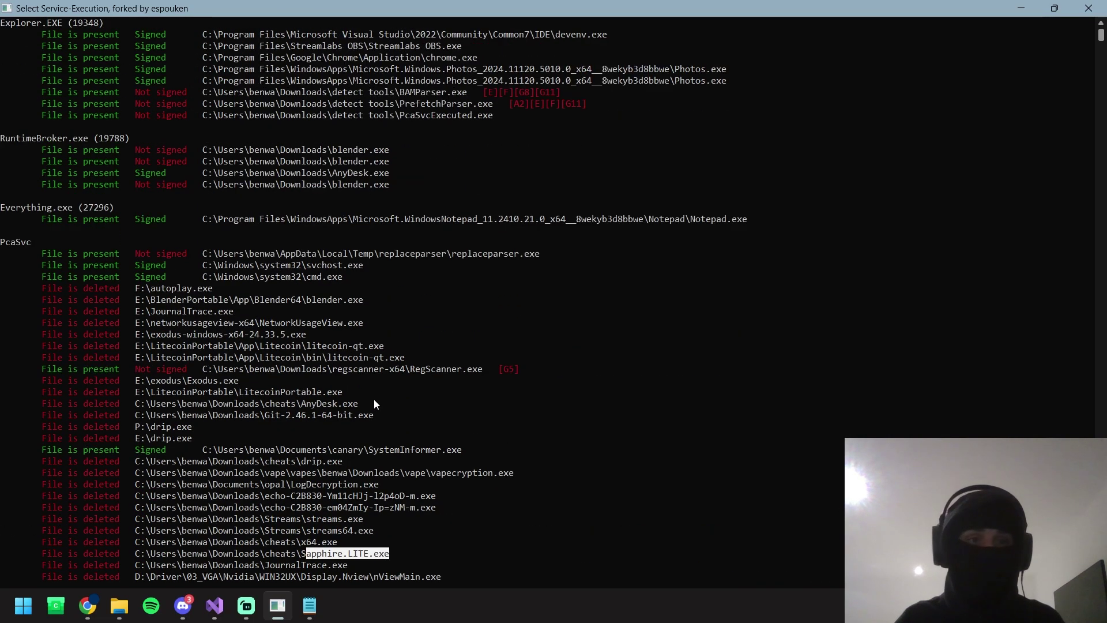